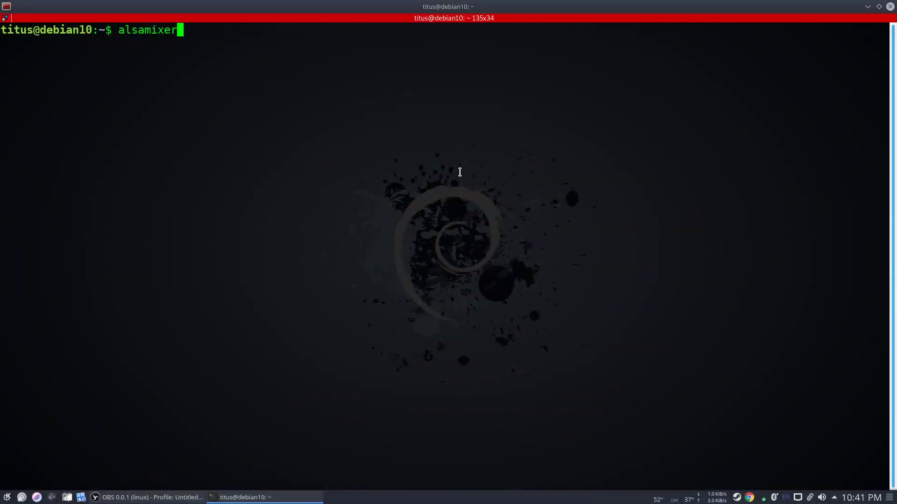
# - Launch alsamixer on the PulseAudio card and cycle through the Capture, All and Playback views
pyautogui.click(461, 172)
pyautogui.press('Return')
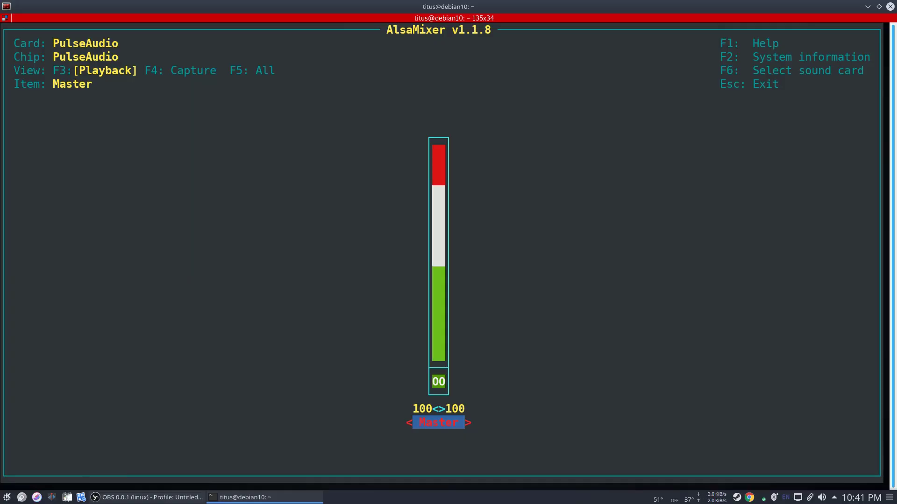
pyautogui.press('F4')
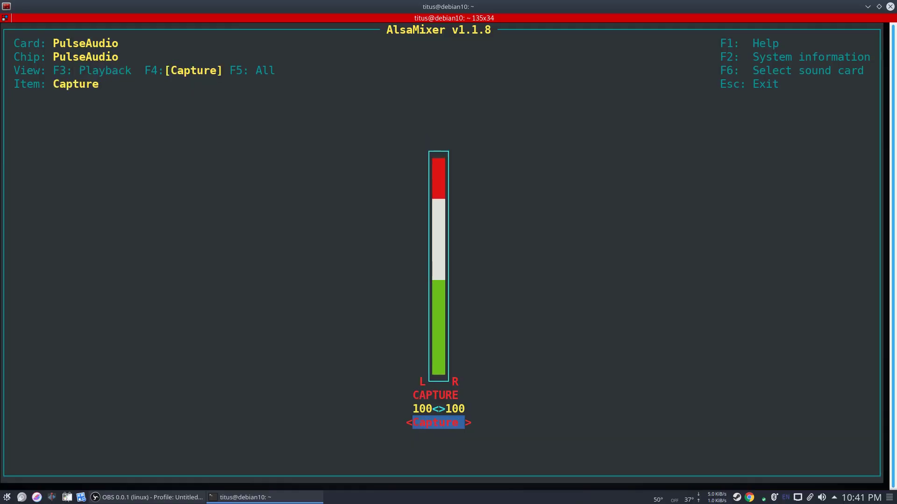
pyautogui.press('F5')
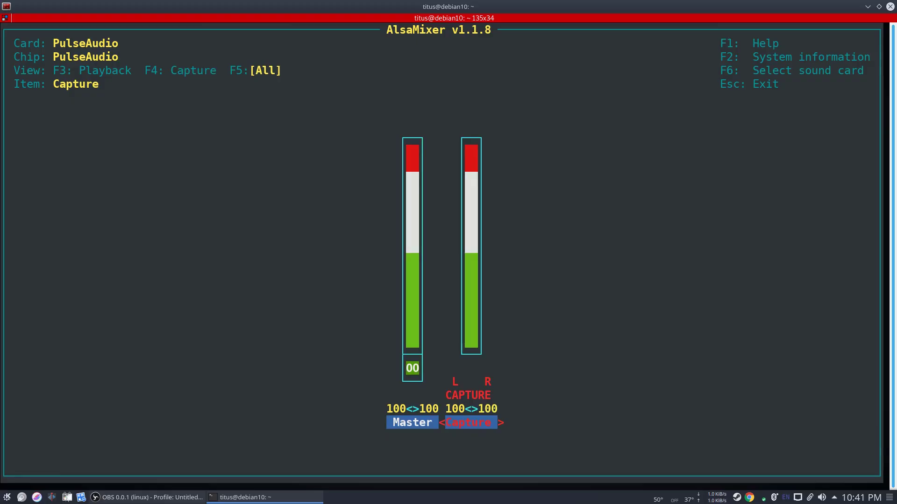
pyautogui.press('F3')
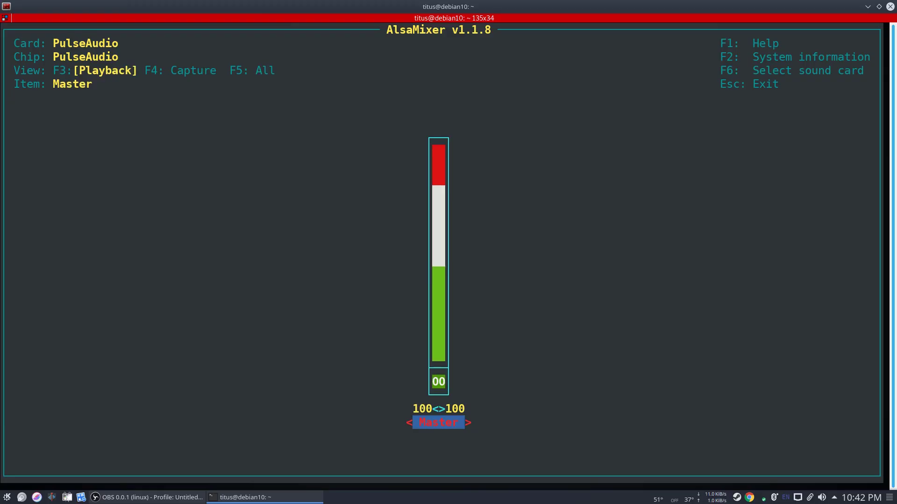
pyautogui.press('F4')
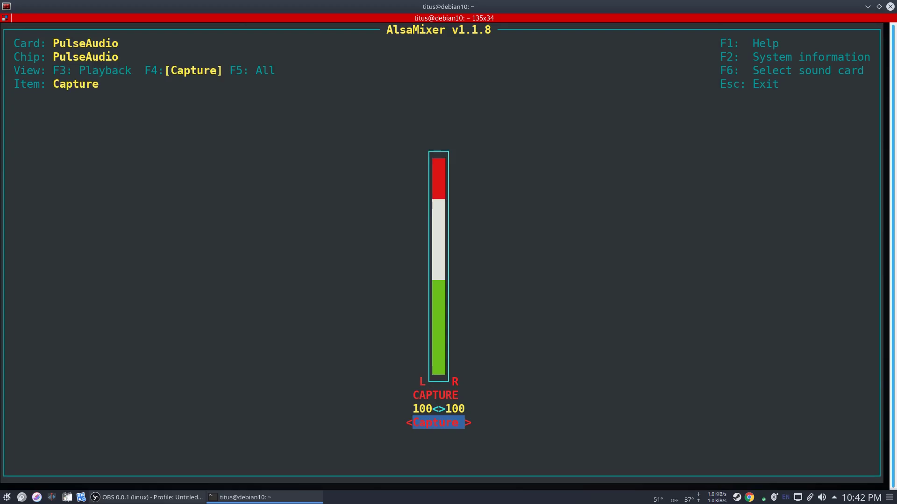
pyautogui.press('F3')
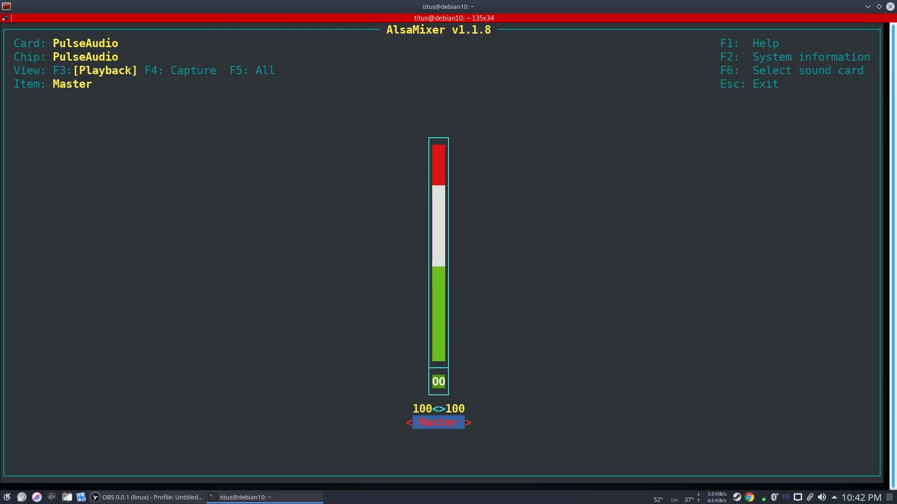
# - Switch alsamixer to sound card 0, HD-Audio Generic
pyautogui.press('F6')
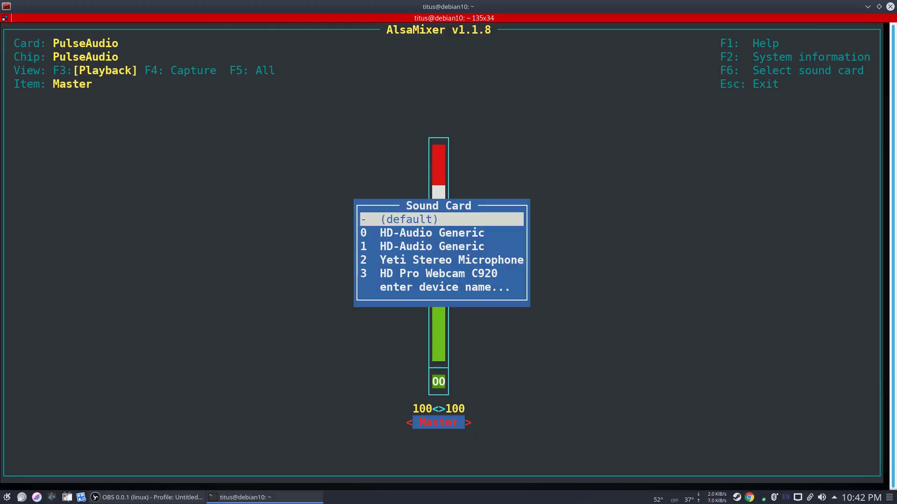
pyautogui.press('Down')
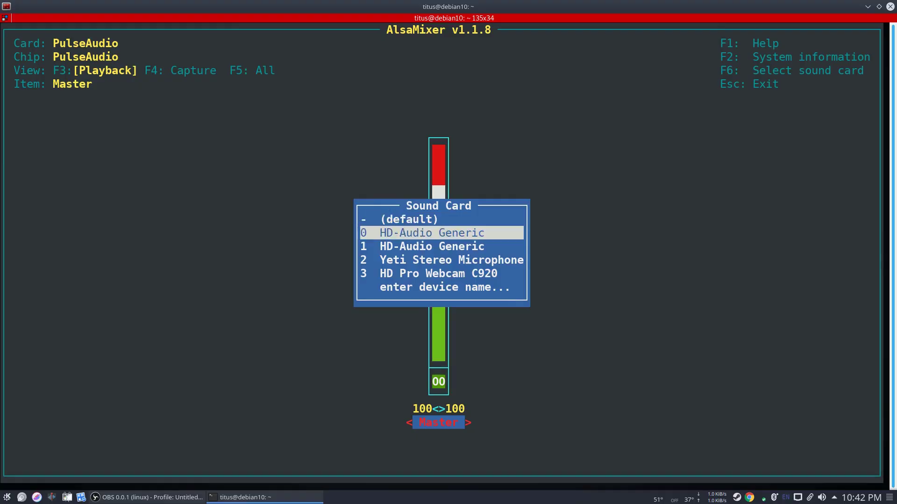
pyautogui.press('Return')
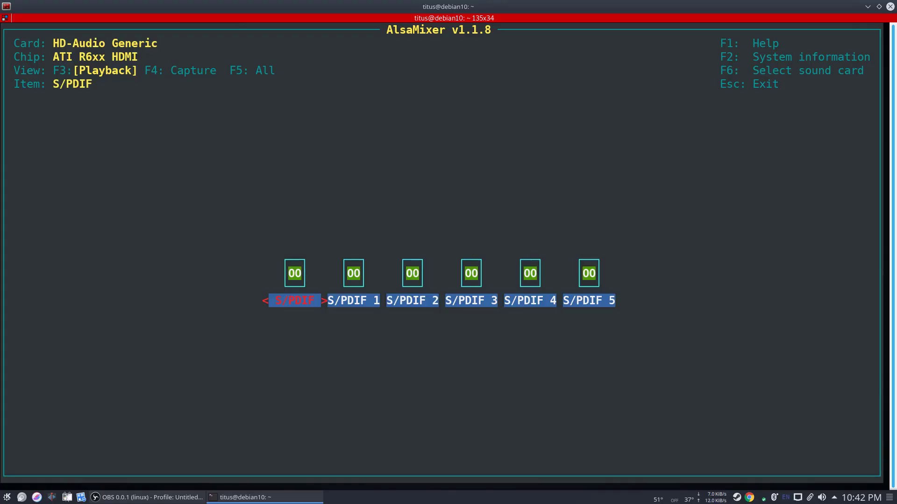
# - Switch alsamixer to card 1, the HD-Audio Generic Realtek ALC1220
pyautogui.press('F6')
pyautogui.press('Down')
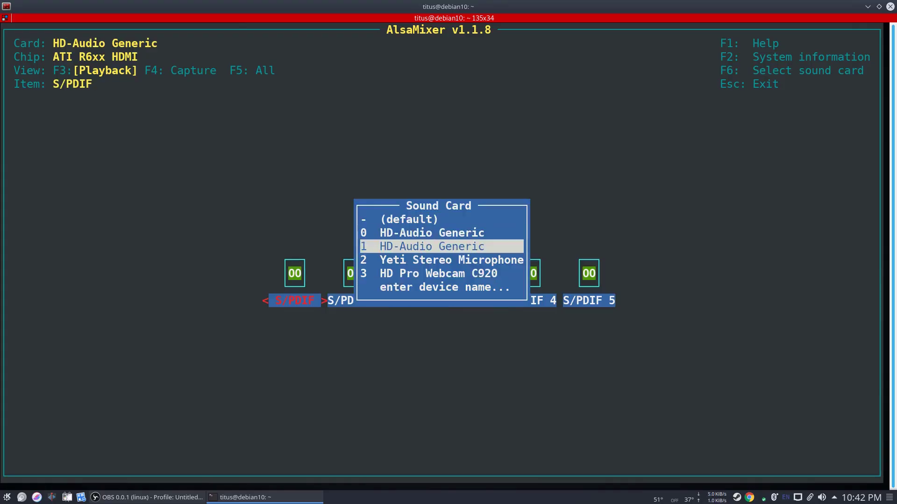
pyautogui.press('Return')
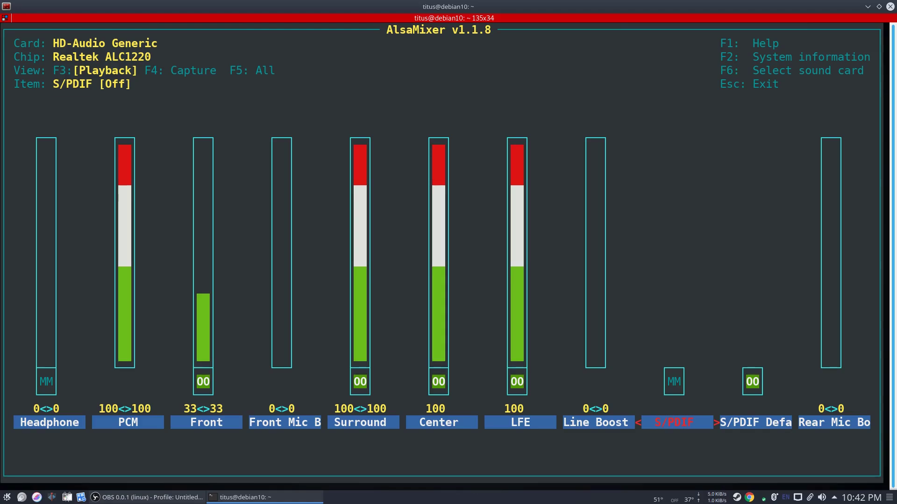
pyautogui.press('Right')
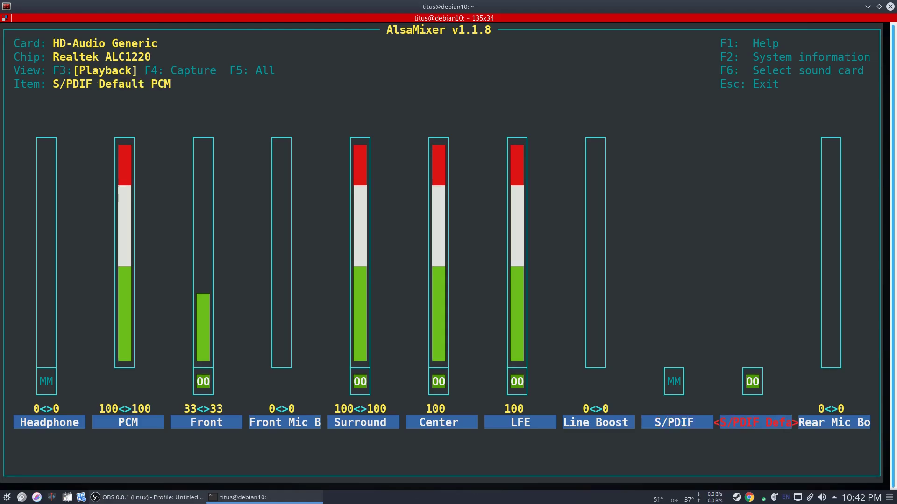
pyautogui.press('Left')
pyautogui.press('Left')
pyautogui.press('Left')
pyautogui.press('Left')
pyautogui.press('Left')
pyautogui.press('Left')
pyautogui.press('Left')
pyautogui.press('Left')
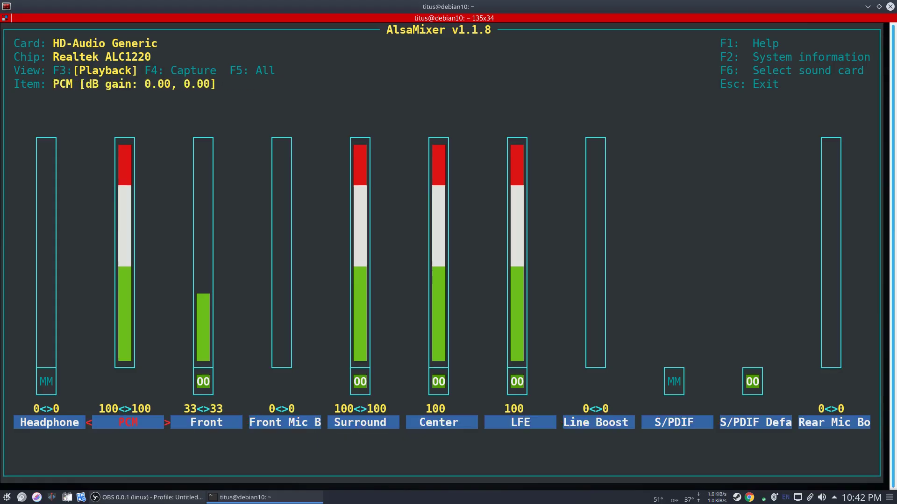
pyautogui.press('Down')
pyautogui.press('Down')
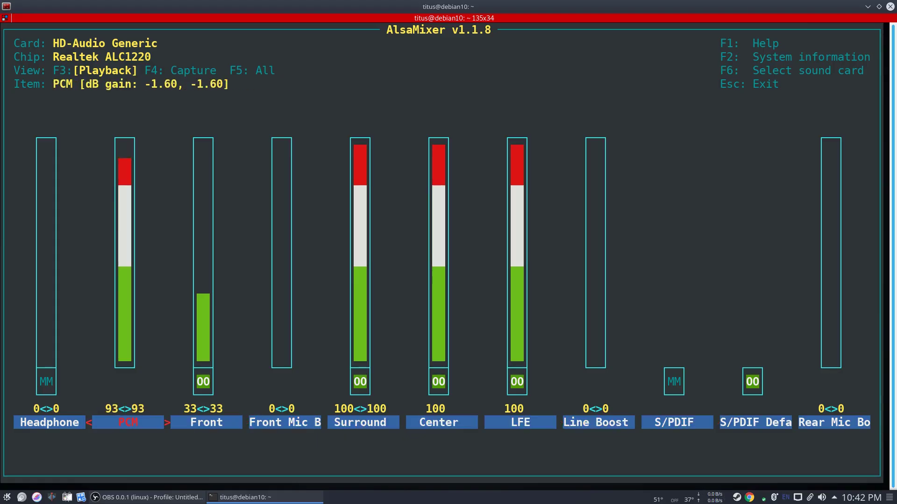
pyautogui.press('Up')
pyautogui.press('Up')
pyautogui.press('Down')
pyautogui.press('Up')
pyautogui.press('Up')
pyautogui.press('Right')
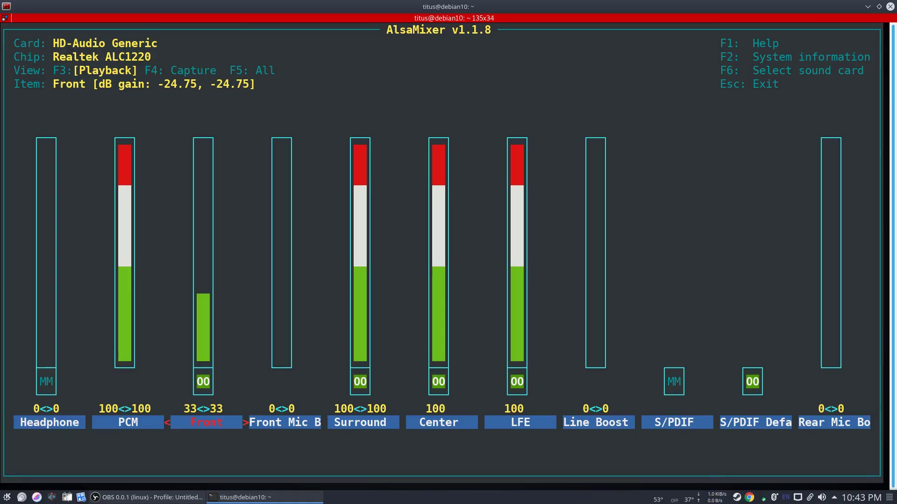
# - In the Realtek Capture view, raise Capture 1 nearly to full
pyautogui.press('F4')
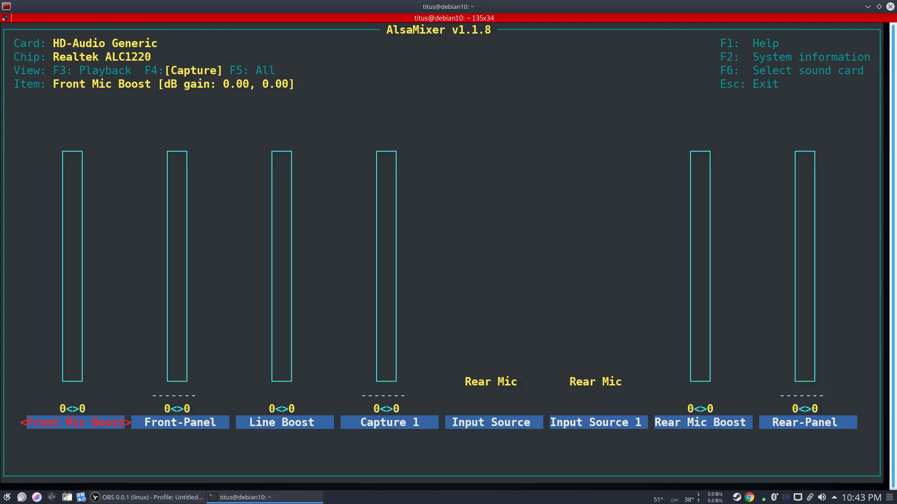
pyautogui.press('Right')
pyautogui.press('Right')
pyautogui.press('Right')
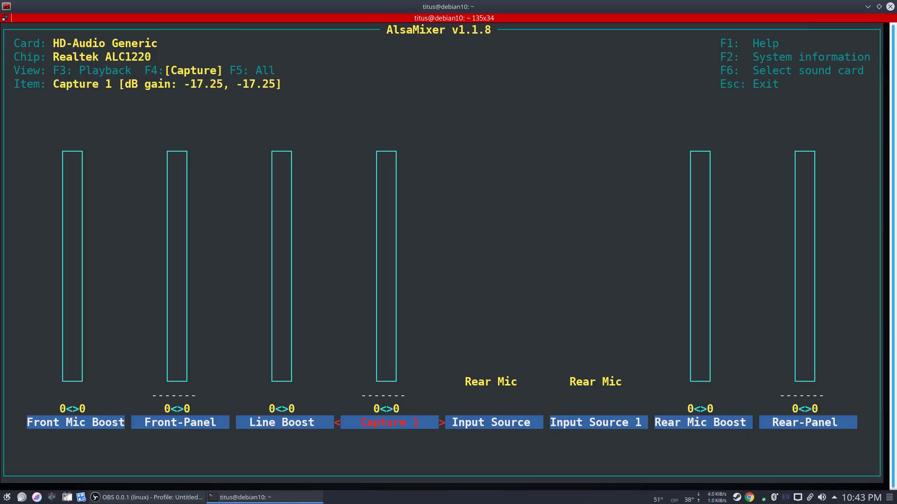
pyautogui.press('Up')
pyautogui.press('Up')
pyautogui.press('Up')
pyautogui.press('Up')
pyautogui.press('Up')
pyautogui.press('Up')
pyautogui.press('Up')
pyautogui.press('Up')
pyautogui.press('Up')
pyautogui.press('Up')
pyautogui.press('Up')
pyautogui.press('Up')
pyautogui.press('Up')
pyautogui.press('Up')
pyautogui.press('Up')
pyautogui.press('Up')
pyautogui.press('Up')
pyautogui.press('Up')
pyautogui.press('Up')
pyautogui.press('Up')
pyautogui.press('Up')
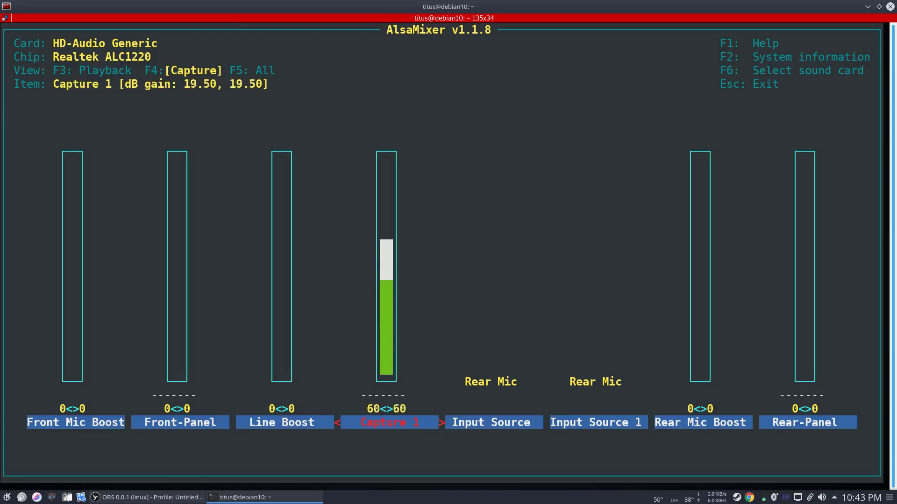
pyautogui.press('Up')
pyautogui.press('Up')
pyautogui.press('Up')
# - Raise Front-Panel capture to 100 and Front Mic Boost to 22
pyautogui.press('Left')
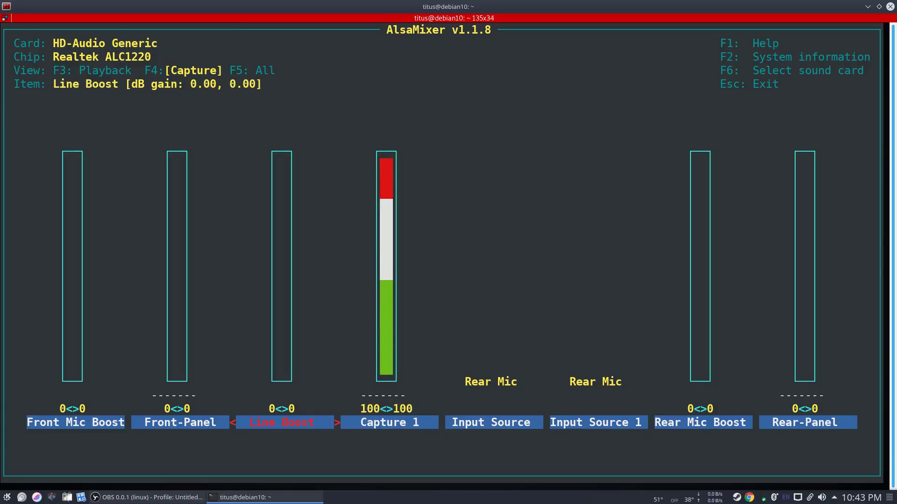
pyautogui.press('Left')
pyautogui.press('Left')
pyautogui.press('Right')
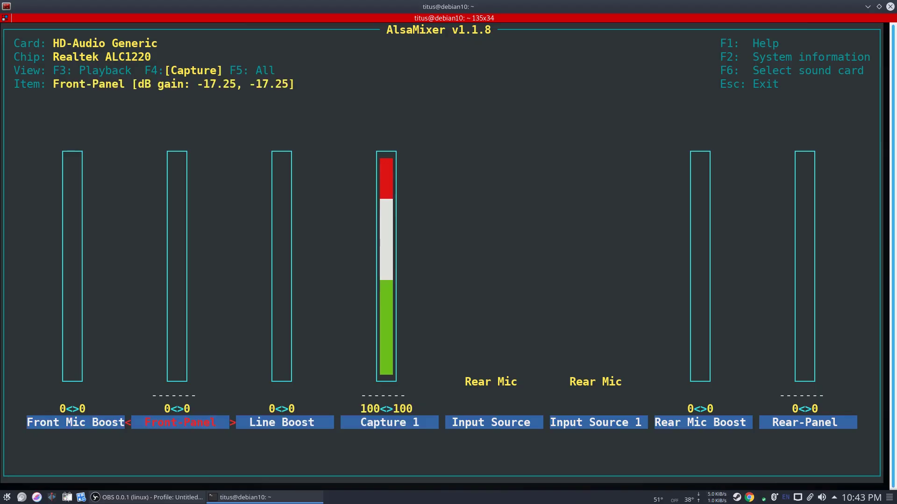
pyautogui.press('Up')
pyautogui.press('Up')
pyautogui.press('Up')
pyautogui.press('Up')
pyautogui.press('Up')
pyautogui.press('Up')
pyautogui.press('Up')
pyautogui.press('Up')
pyautogui.press('Up')
pyautogui.press('Up')
pyautogui.press('Up')
pyautogui.press('Up')
pyautogui.press('Up')
pyautogui.press('Up')
pyautogui.press('Up')
pyautogui.press('Up')
pyautogui.press('Up')
pyautogui.press('Up')
pyautogui.press('Up')
pyautogui.press('Up')
pyautogui.press('Up')
pyautogui.press('Up')
pyautogui.press('Up')
pyautogui.press('Up')
pyautogui.press('Up')
pyautogui.press('Up')
pyautogui.press('Up')
pyautogui.press('Up')
pyautogui.press('Up')
pyautogui.press('Up')
pyautogui.press('Up')
pyautogui.press('Up')
pyautogui.press('Up')
pyautogui.press('Up')
pyautogui.press('Up')
pyautogui.press('Up')
pyautogui.press('Up')
pyautogui.press('Up')
pyautogui.press('Up')
pyautogui.press('Up')
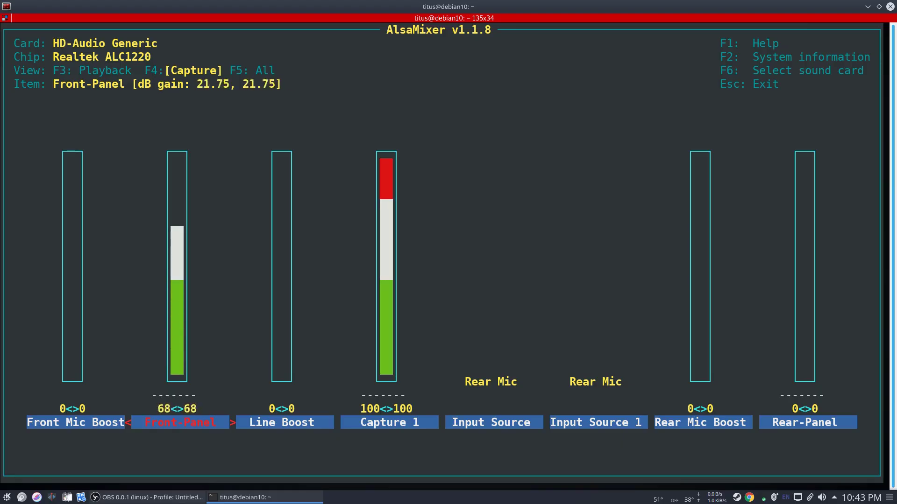
pyautogui.press('Left')
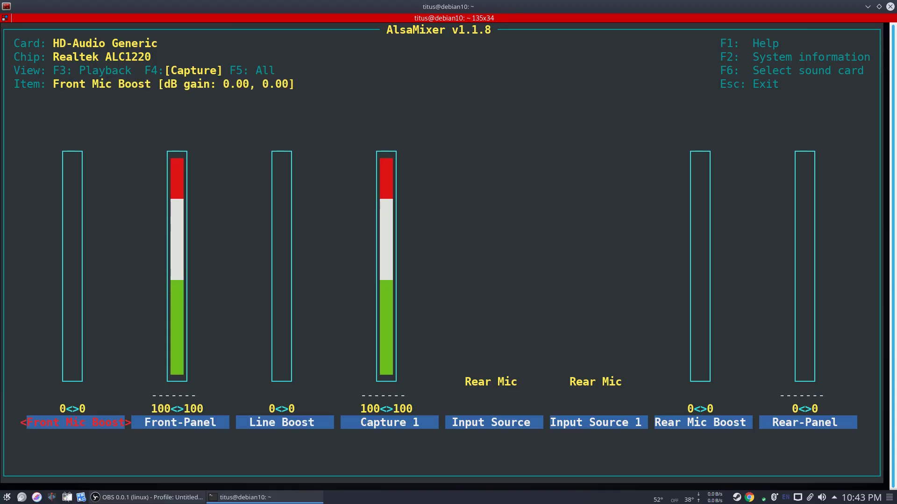
pyautogui.press('Up')
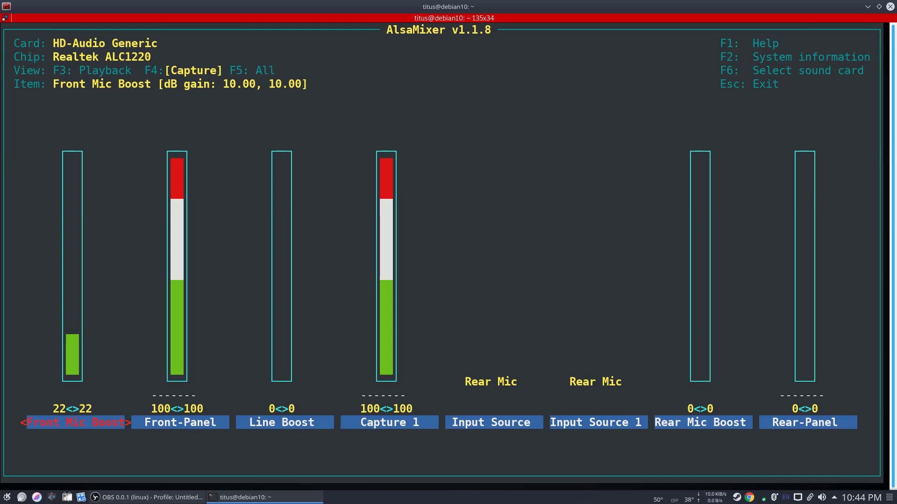
# - Move past Input Source 1 and Rear Mic Boost to Rear-Panel, then show the All view
pyautogui.press('Right')
pyautogui.press('Right')
pyautogui.press('Right')
pyautogui.press('Right')
pyautogui.press('Right')
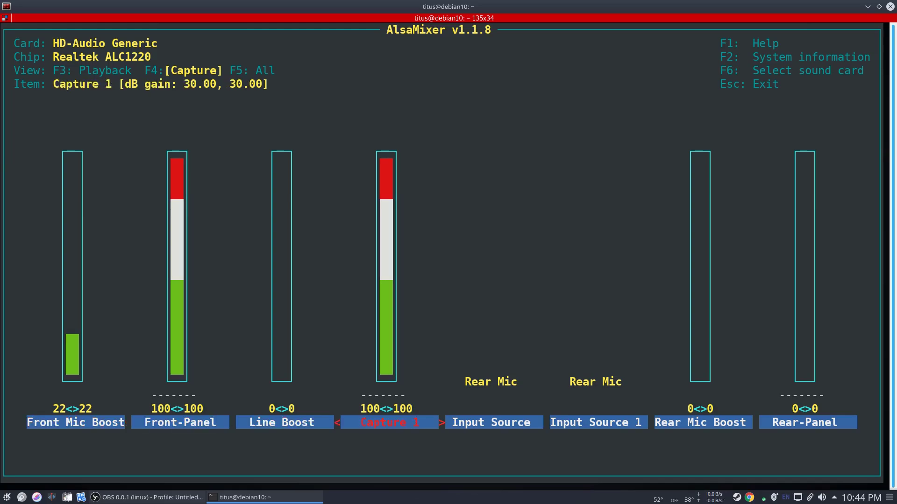
pyautogui.press('Right')
pyautogui.press('Right')
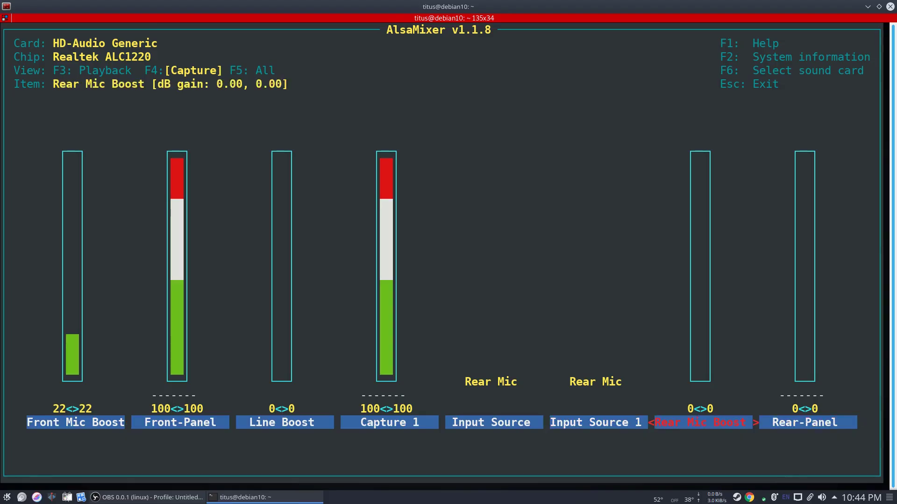
pyautogui.press('Right')
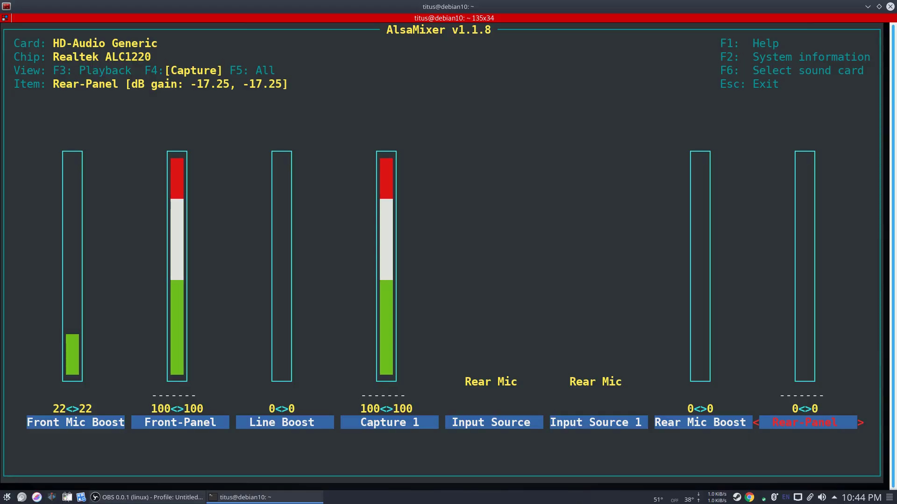
pyautogui.press('F5')
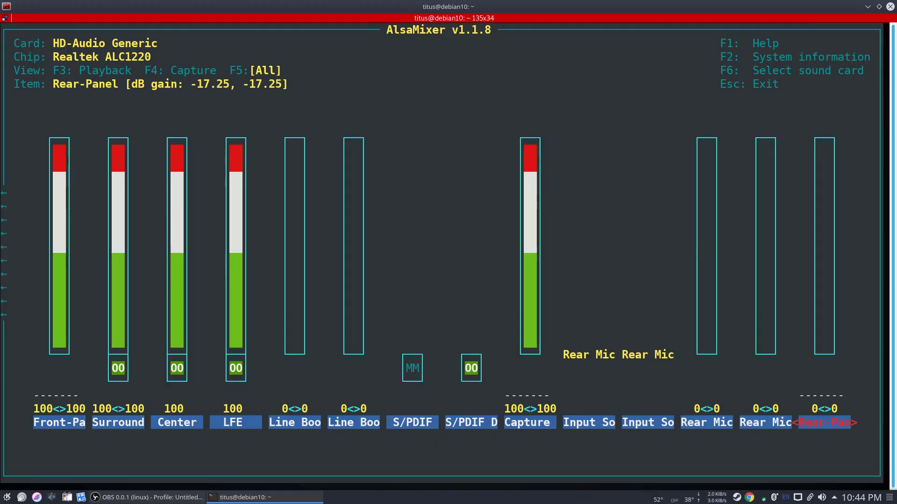
# - Step back through the controls and toggle Playback and Capture views, ending on Playback
pyautogui.press('Left')
pyautogui.press('Left')
pyautogui.press('Left')
pyautogui.press('Left')
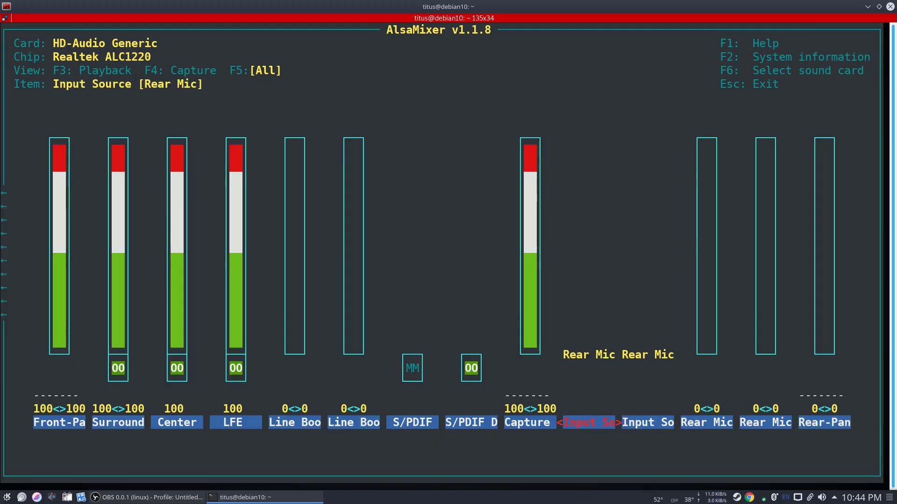
pyautogui.press('Left')
pyautogui.press('Left')
pyautogui.press('Left')
pyautogui.press('Left')
pyautogui.press('Left')
pyautogui.press('Left')
pyautogui.press('Left')
pyautogui.press('Left')
pyautogui.press('Left')
pyautogui.press('Left')
pyautogui.press('Left')
pyautogui.press('Left')
pyautogui.press('Left')
pyautogui.press('Left')
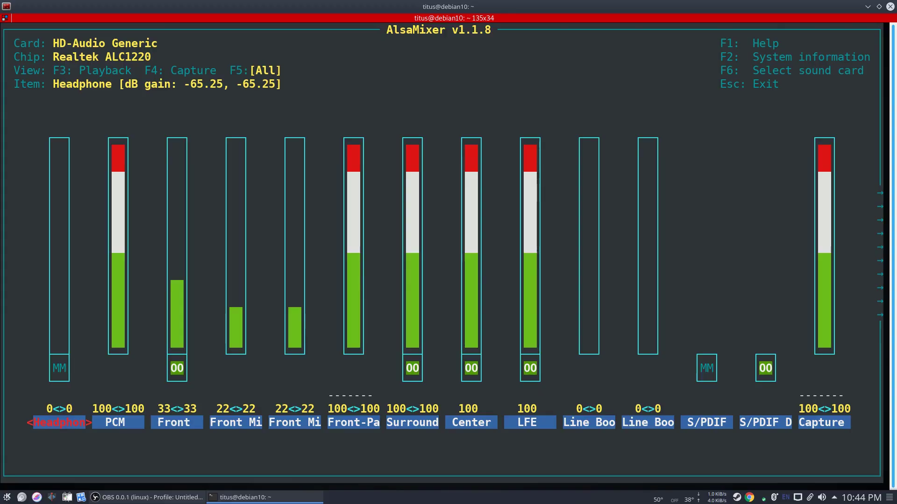
pyautogui.press('F3')
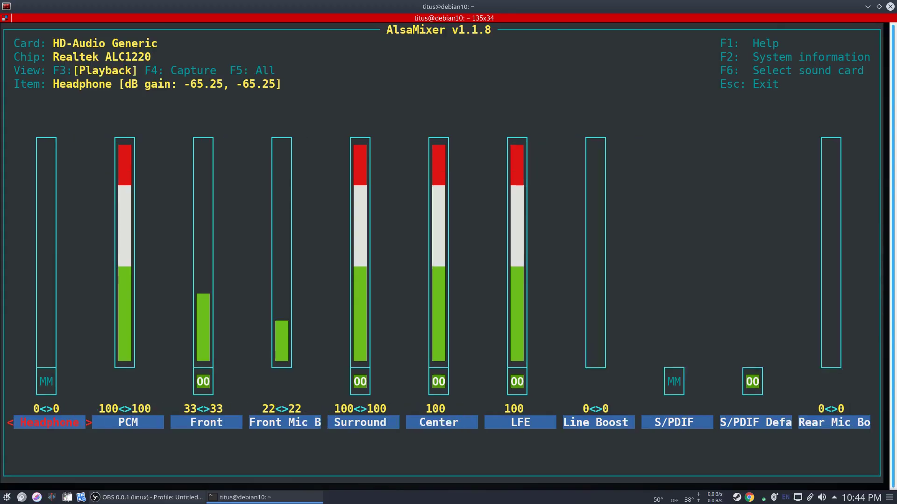
pyautogui.press('F4')
pyautogui.press('F3')
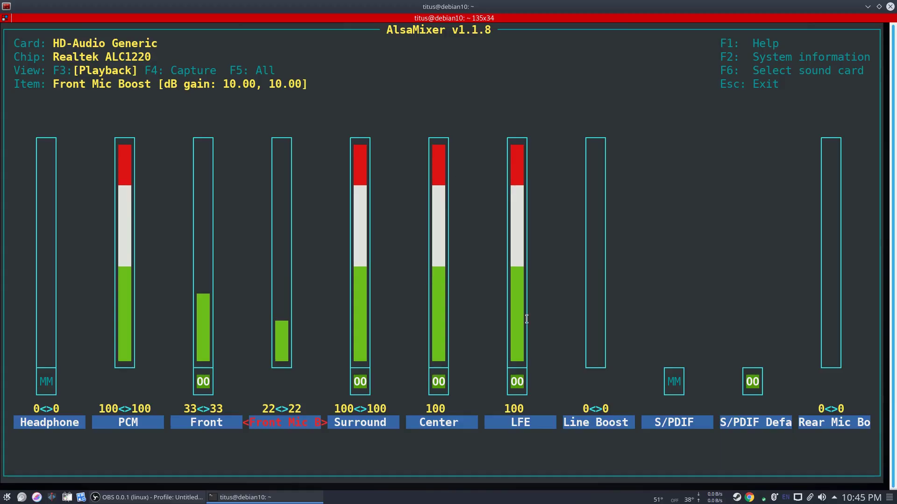
# - In the tray volume applet, inspect the first OBS stream's options and Devices, ending on Applications
pyautogui.click(822, 497)
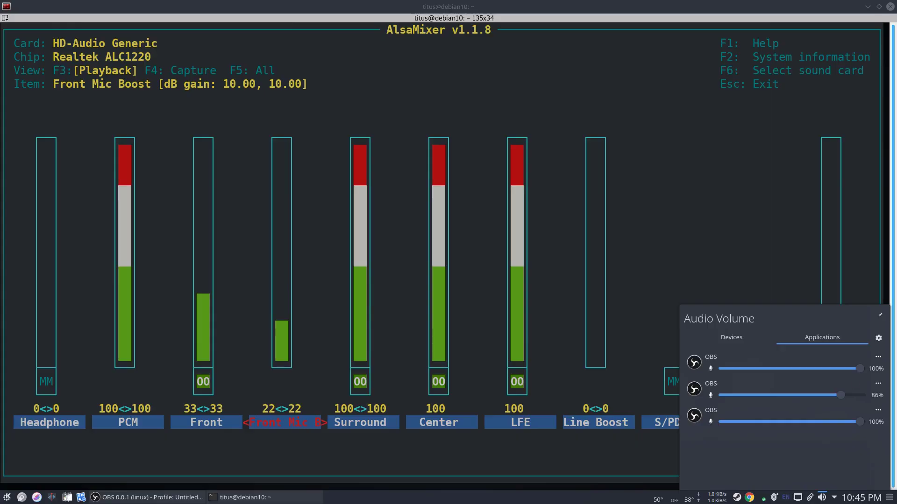
pyautogui.click(878, 357)
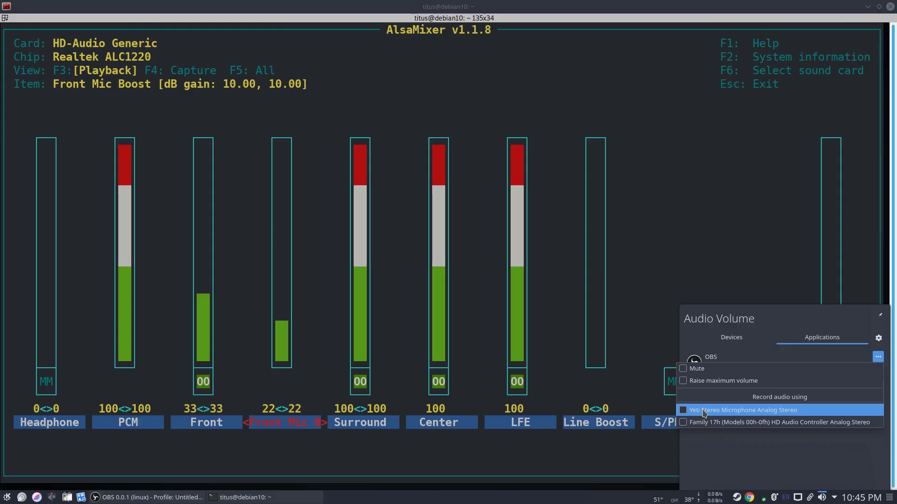
pyautogui.click(743, 344)
pyautogui.click(742, 344)
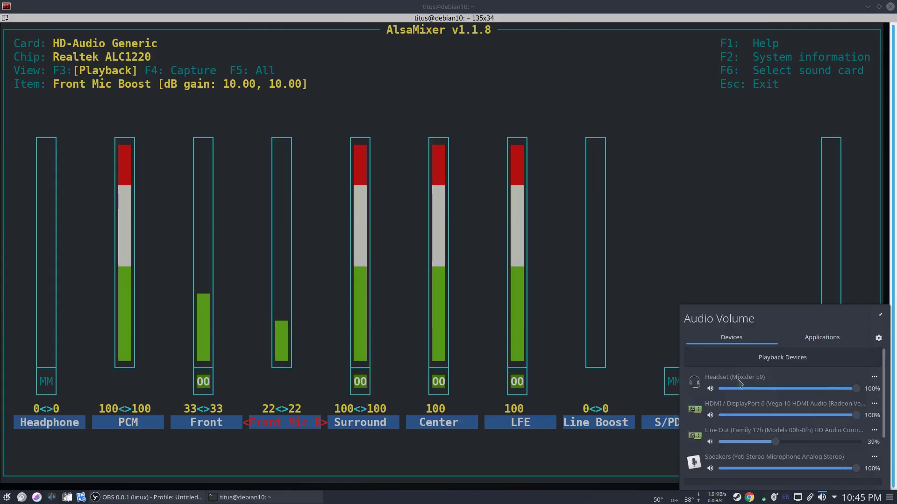
pyautogui.click(825, 339)
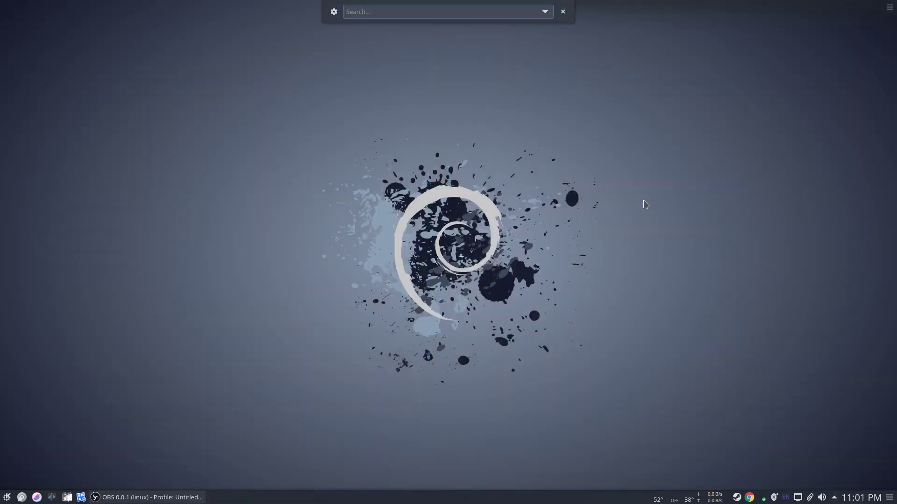
# - Launch PulseAudio Volume Control with 'pavu' in KRunner and check the Playback and Recording streams
pyautogui.write('pavu')
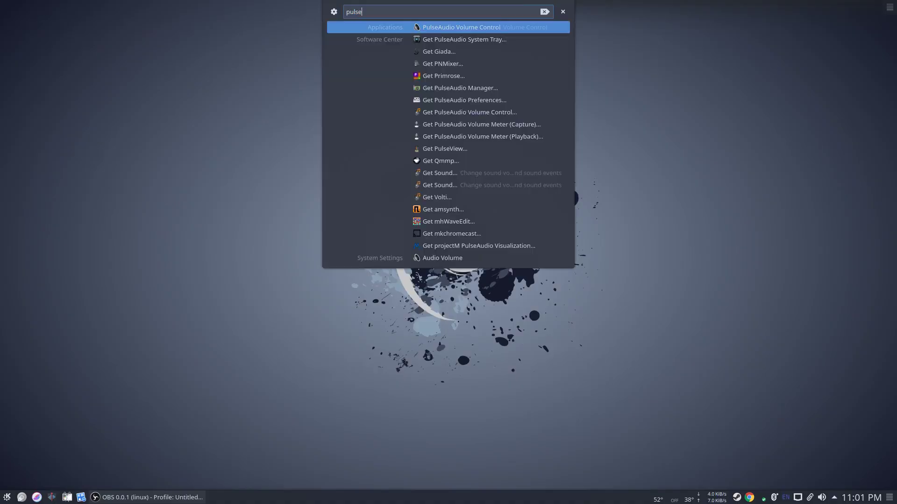
pyautogui.press('Return')
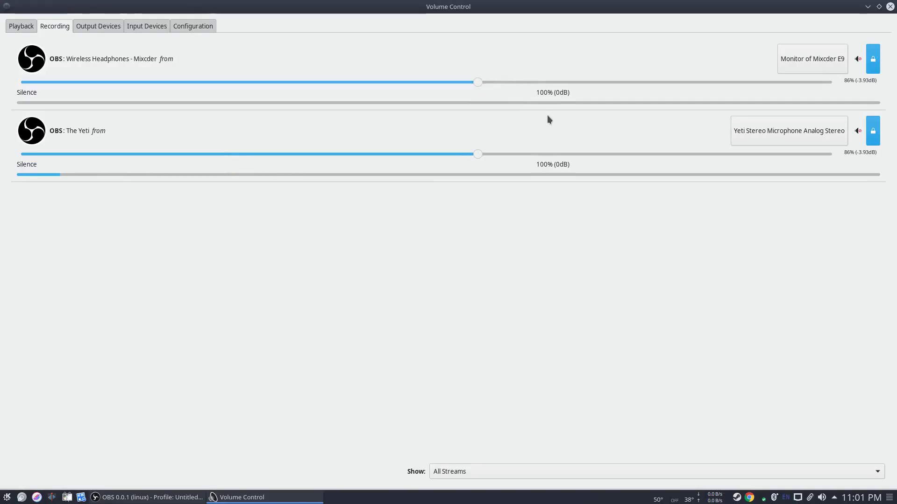
pyautogui.click(21, 28)
pyautogui.click(46, 27)
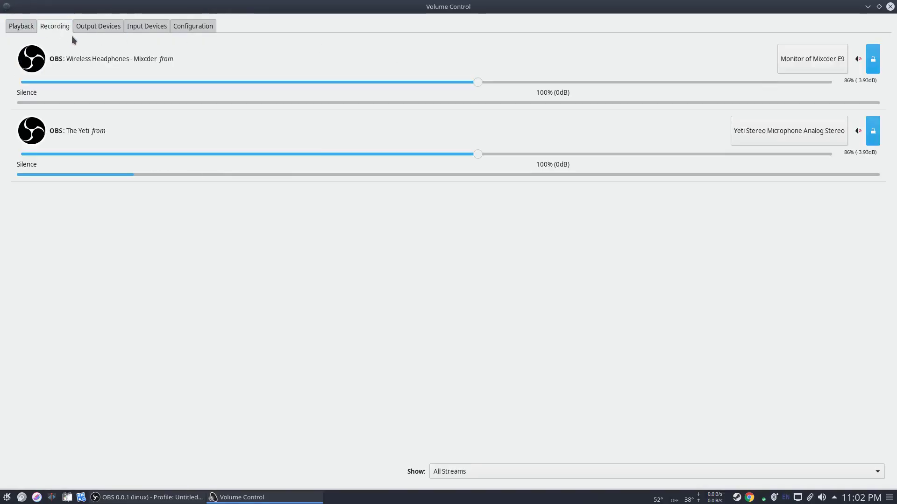
# - On Output Devices, unlink and relink the Family 17h Line Out channels into one volume
pyautogui.click(22, 28)
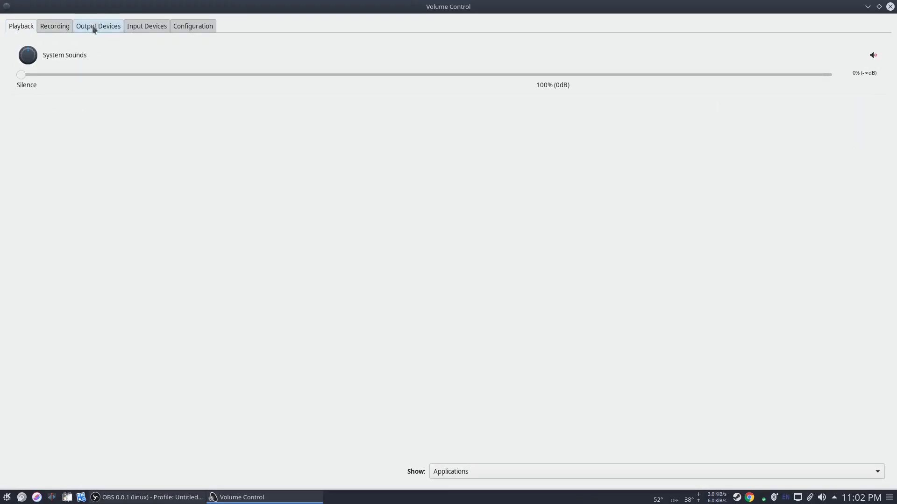
pyautogui.click(94, 28)
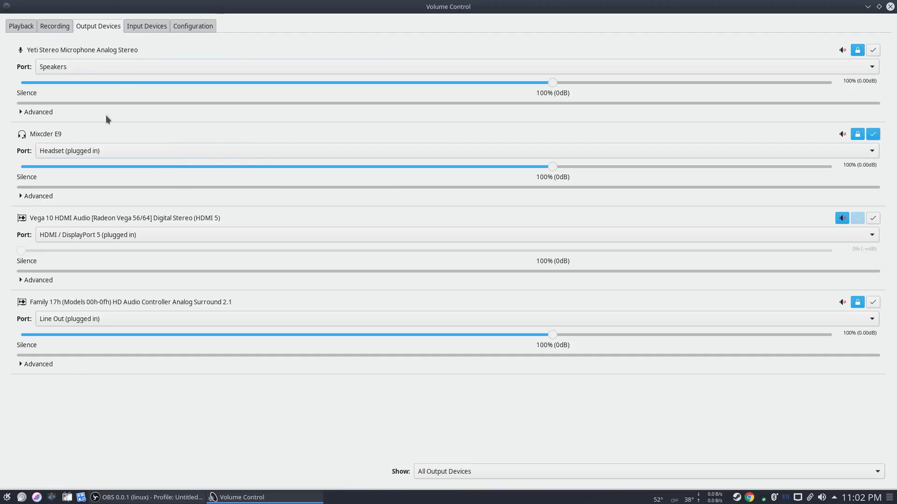
pyautogui.click(858, 302)
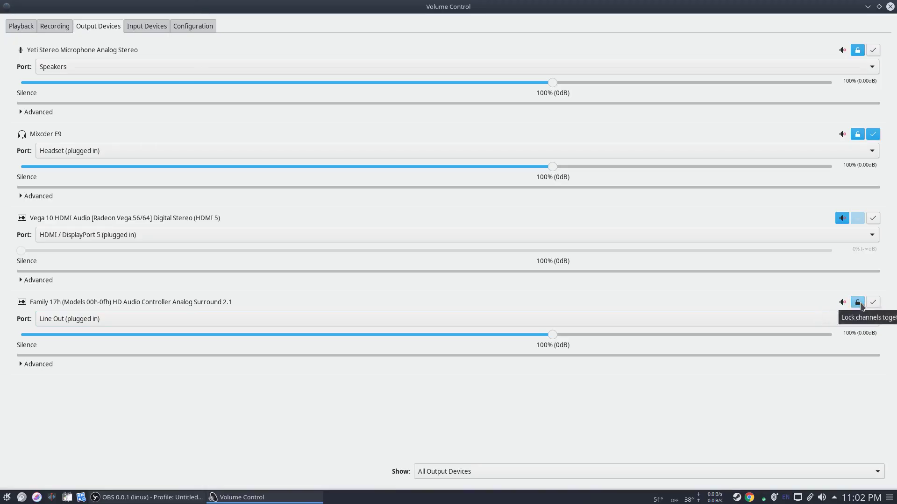
pyautogui.click(857, 303)
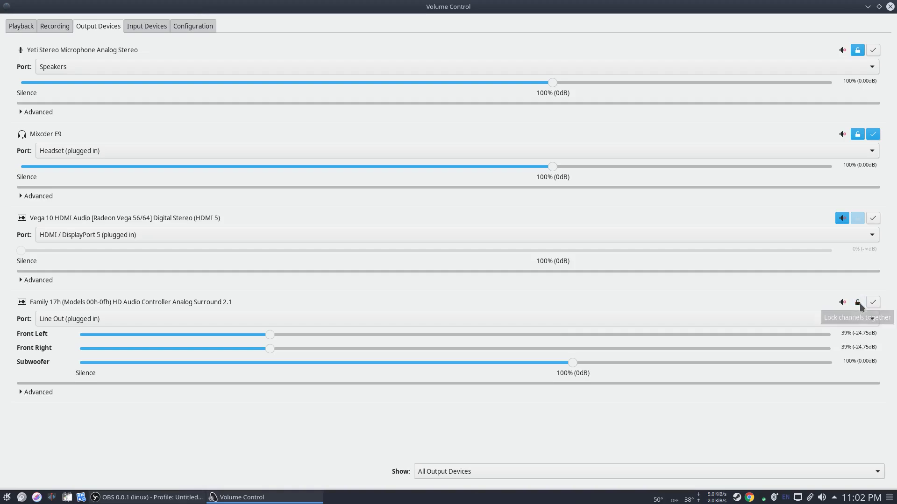
pyautogui.click(858, 304)
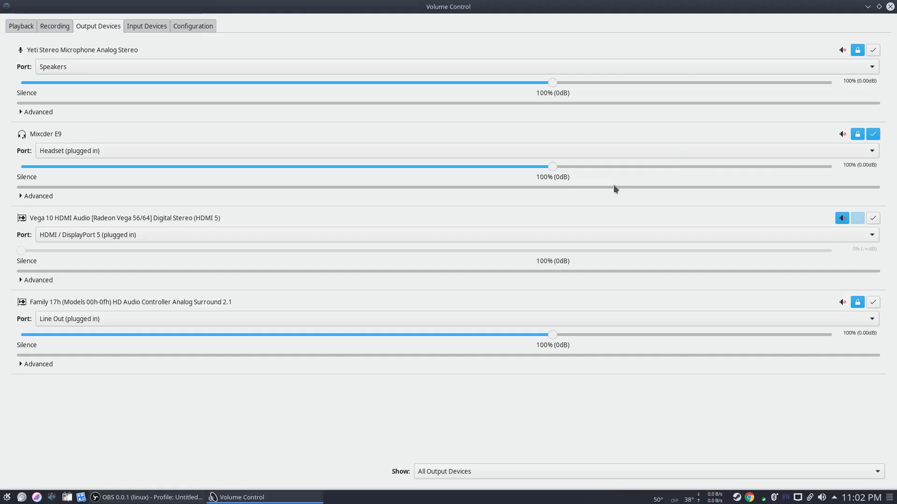
# - Set the Vega 10 HDMI Audio profile to Off and confirm three output devices remain
pyautogui.click(150, 27)
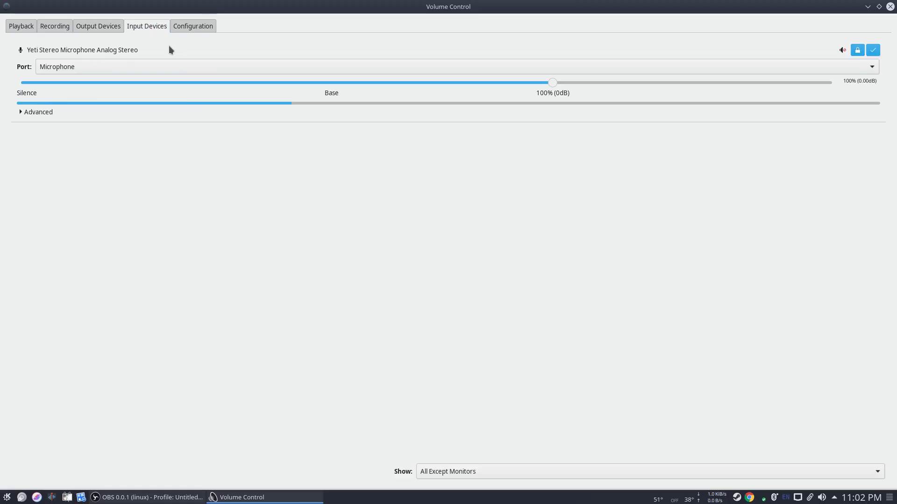
pyautogui.click(193, 27)
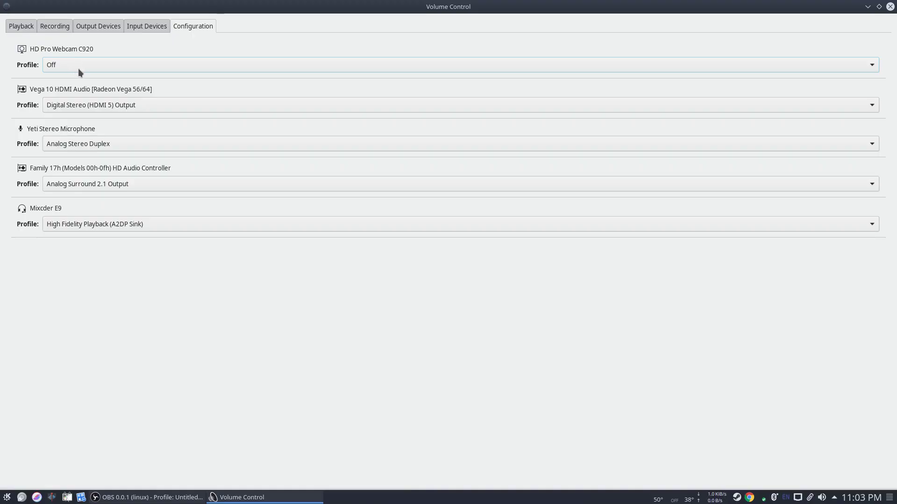
pyautogui.click(105, 104)
pyautogui.click(61, 280)
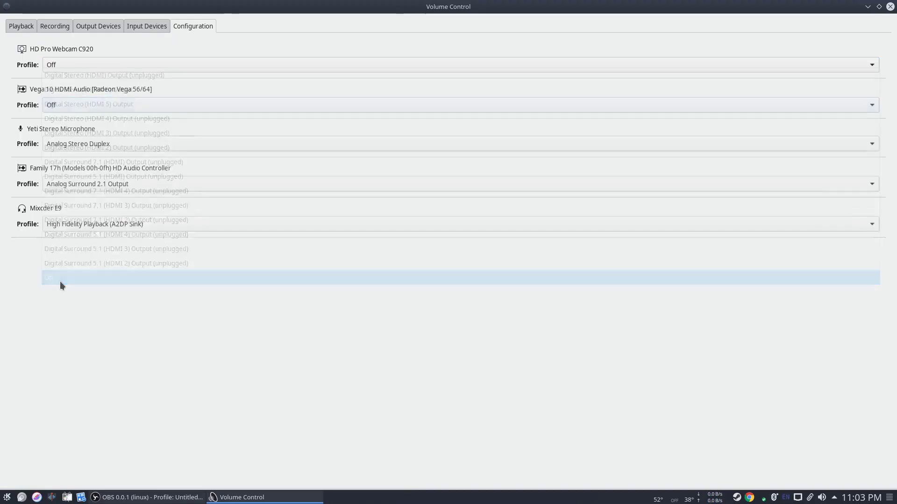
pyautogui.scroll(3, 135, 27)
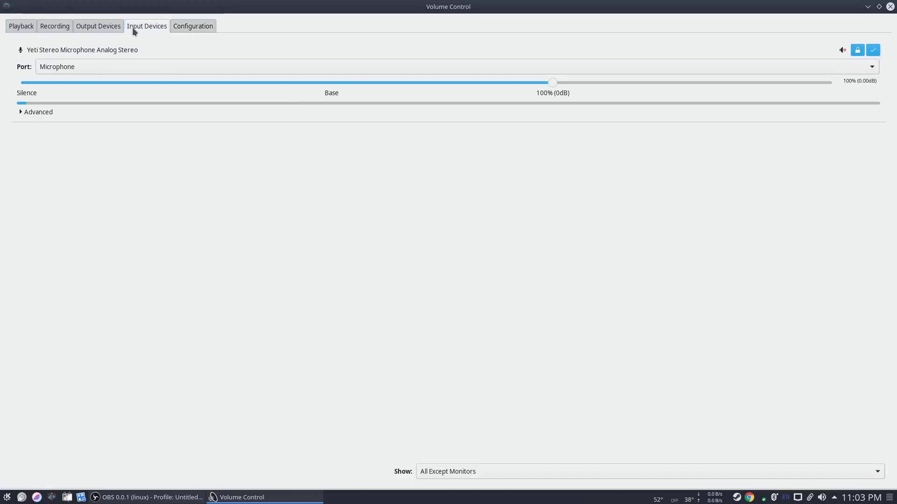
pyautogui.click(81, 30)
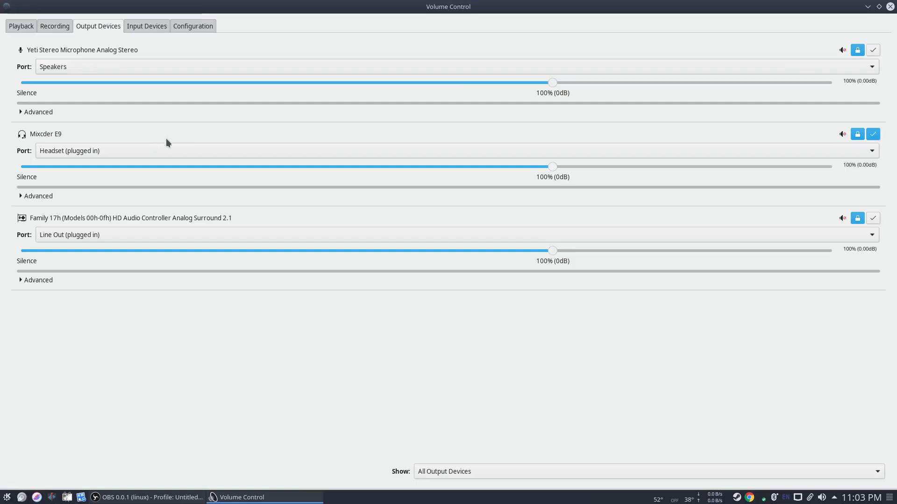
pyautogui.click(825, 499)
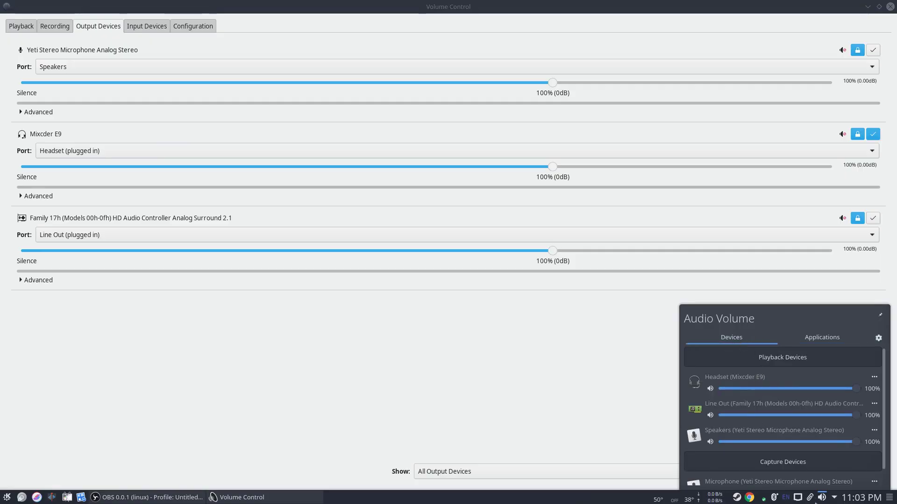
pyautogui.click(507, 396)
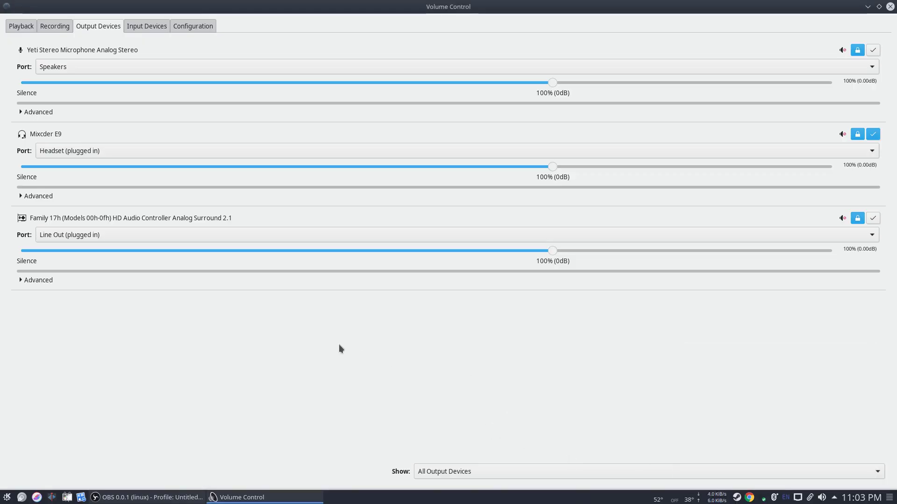